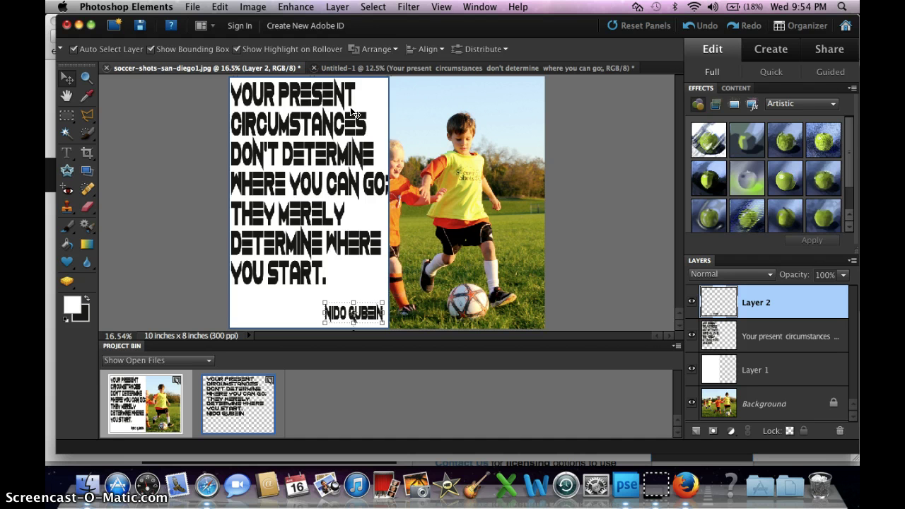
# Step: Toggle the visibility of Layer 2 and the quote text layer to check which text each one holds
pyautogui.click(758, 312)
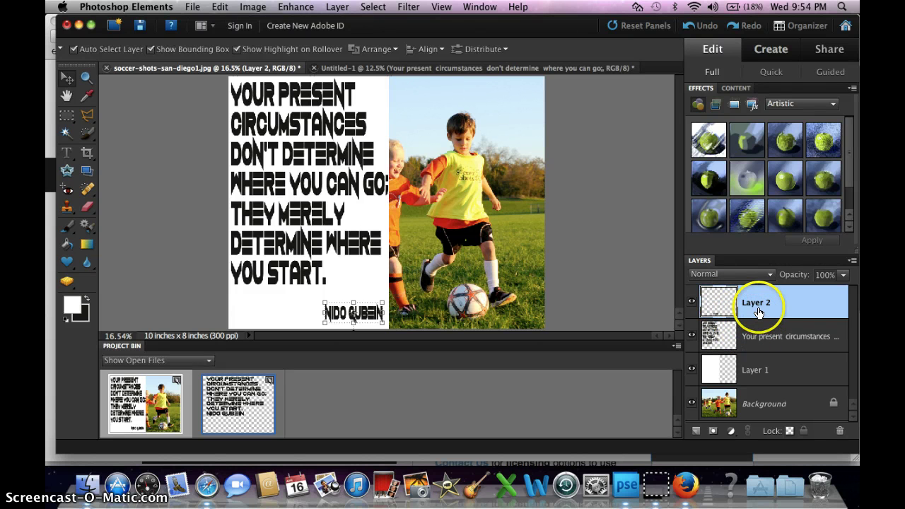
pyautogui.click(695, 303)
pyautogui.click(695, 303)
pyautogui.click(693, 338)
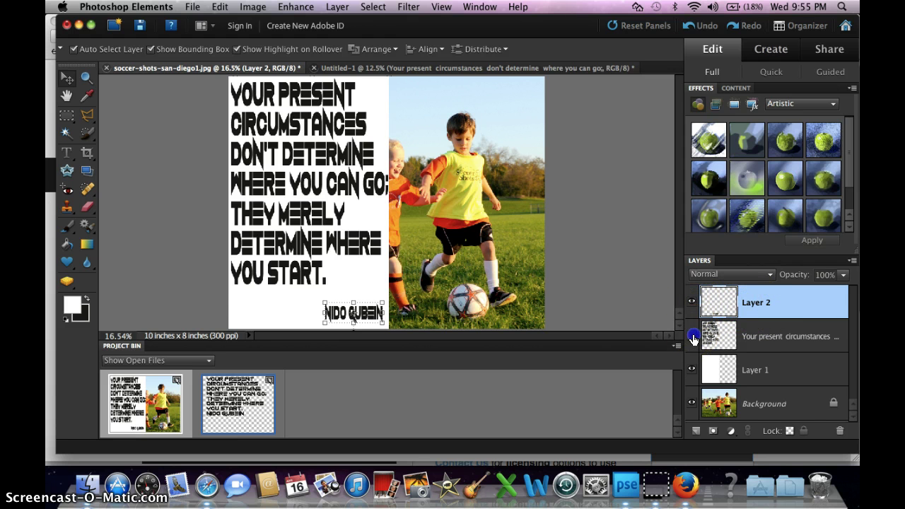
pyautogui.click(693, 337)
# Step: Select the quote text layer together with Layer 2 and merge them into one layer
pyautogui.moveTo(766, 304); pyautogui.dragTo(769, 337)
pyautogui.click(768, 337)
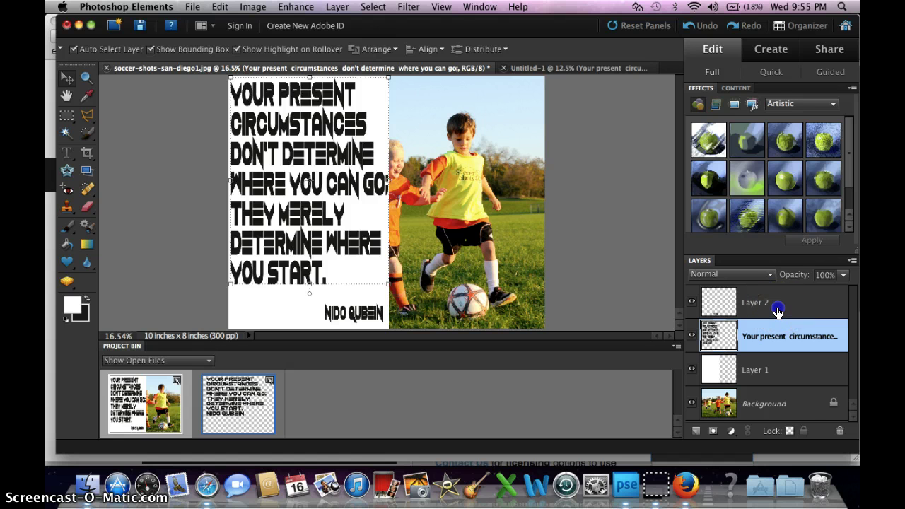
pyautogui.keyDown('shift'); pyautogui.click(778, 312); pyautogui.keyUp('shift')
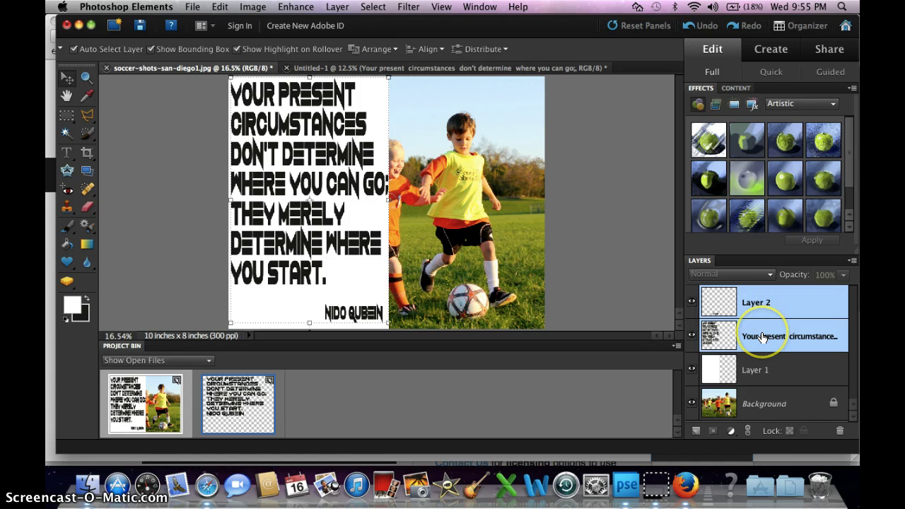
pyautogui.rightClick(762, 338)
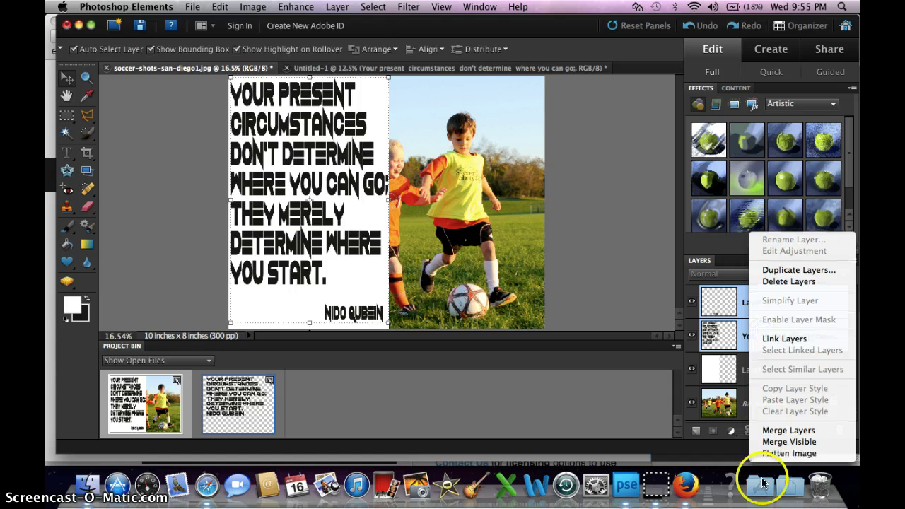
pyautogui.click(786, 430)
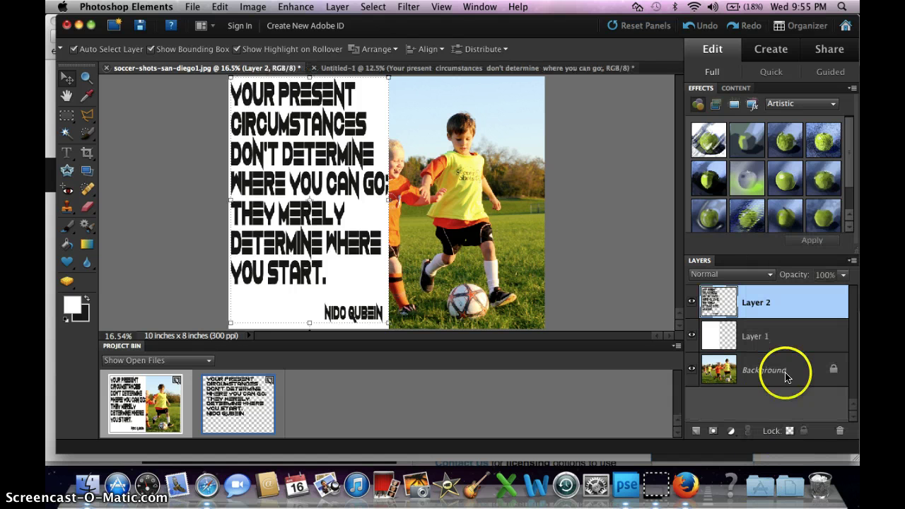
# Step: Load the merged text on Layer 2 as a selection and delete that area from the white Layer 1
pyautogui.keyDown('super'); pyautogui.click(720, 305); pyautogui.keyUp('super')
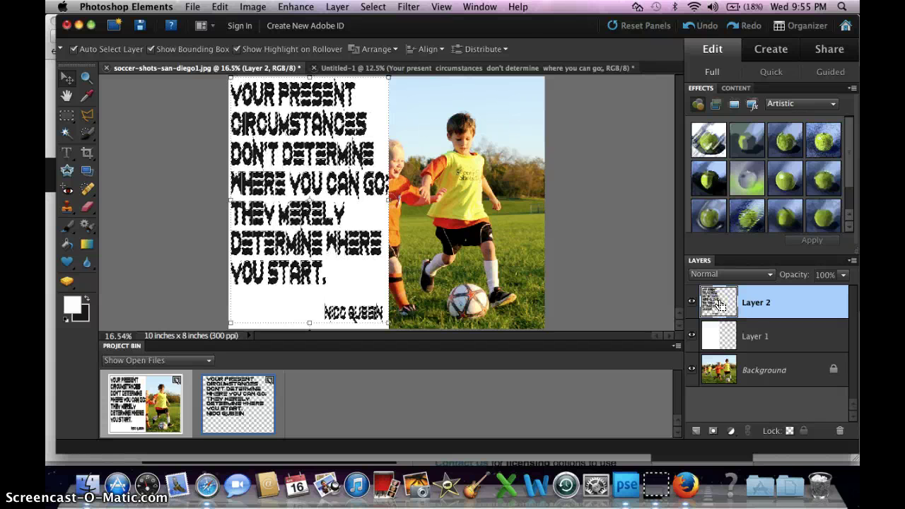
pyautogui.click(752, 336)
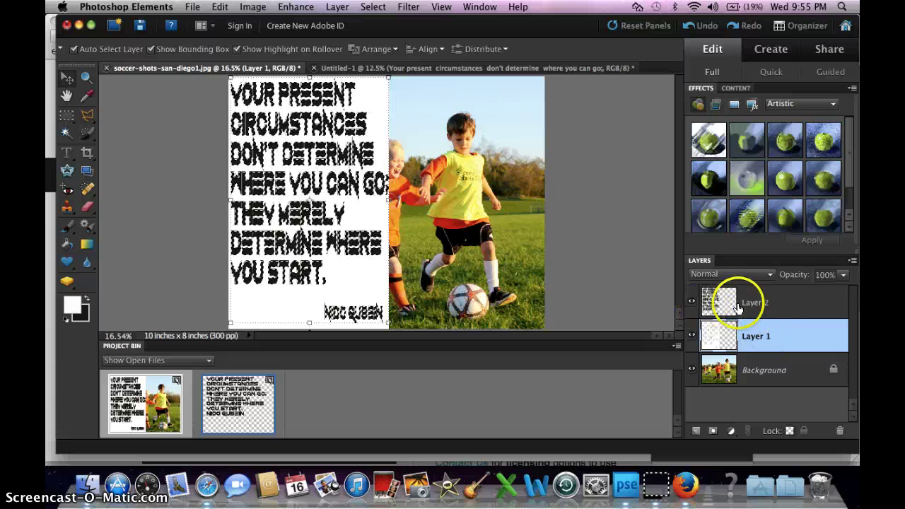
pyautogui.click(758, 303)
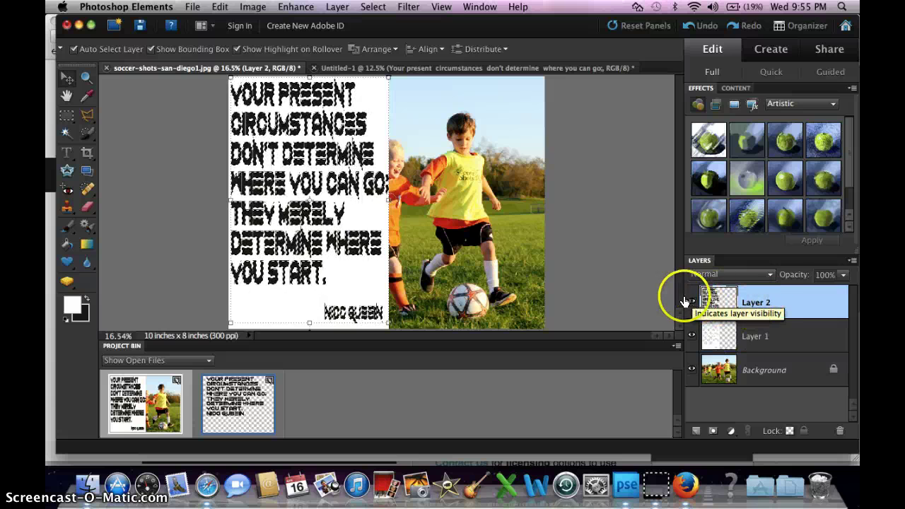
# Step: Hide Layer 2 and remove the selection so the photo shows through the cut-out letters
pyautogui.click(693, 304)
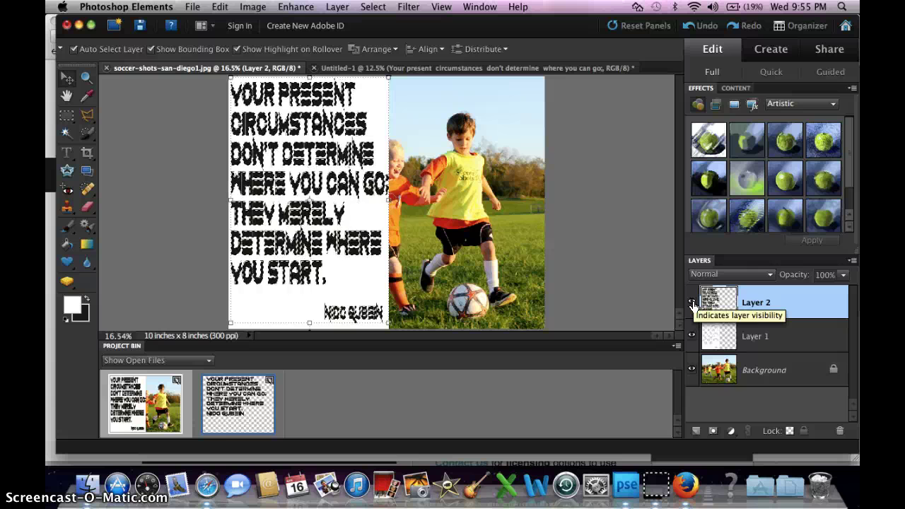
pyautogui.click(692, 304)
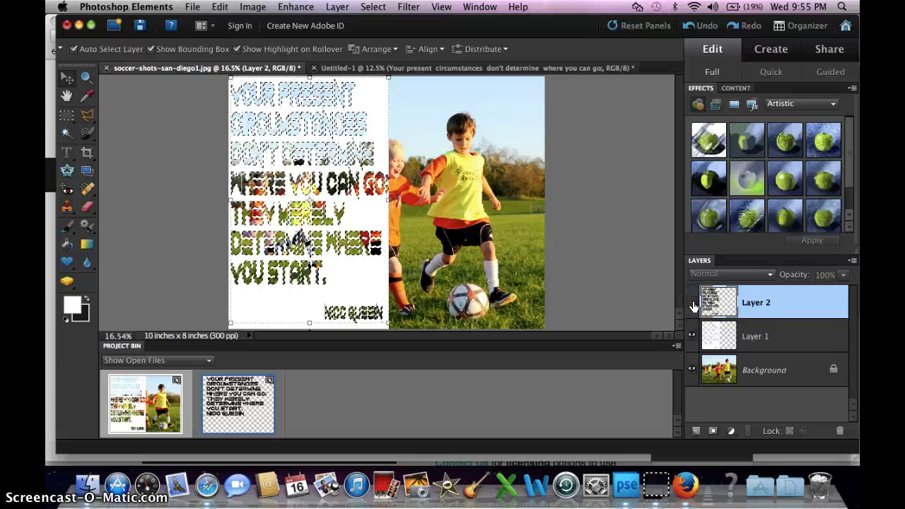
pyautogui.press('super+d')
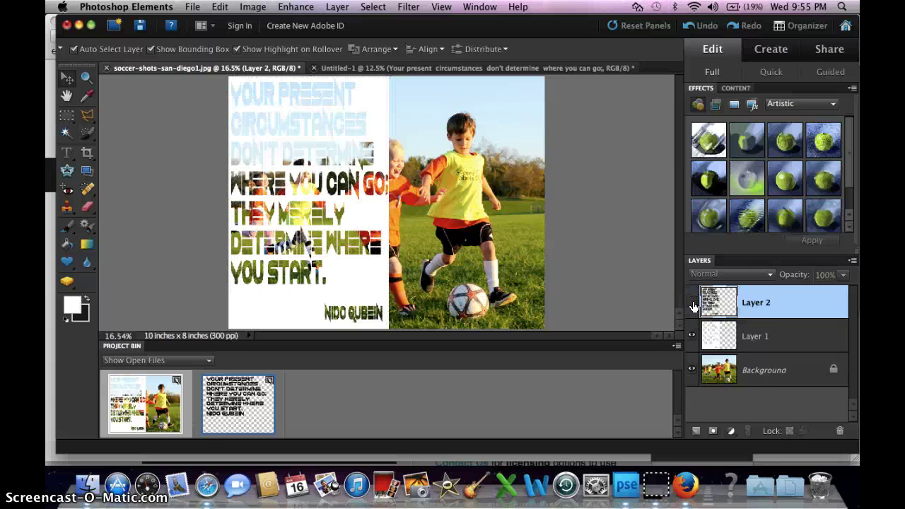
pyautogui.click(651, 297)
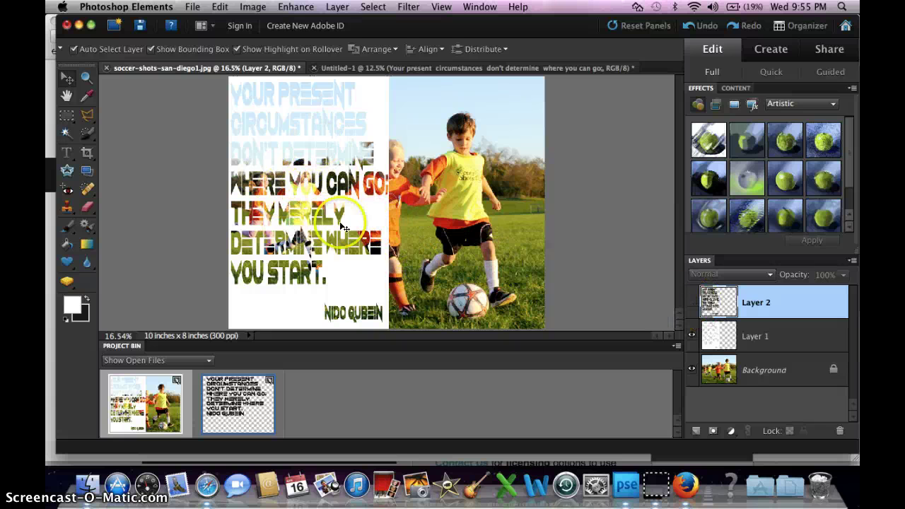
pyautogui.click(332, 141)
pyautogui.click(302, 264)
pyautogui.moveTo(332, 271); pyautogui.dragTo(357, 194)
pyautogui.hotkey('ctrl', 'z')
pyautogui.click(283, 215)
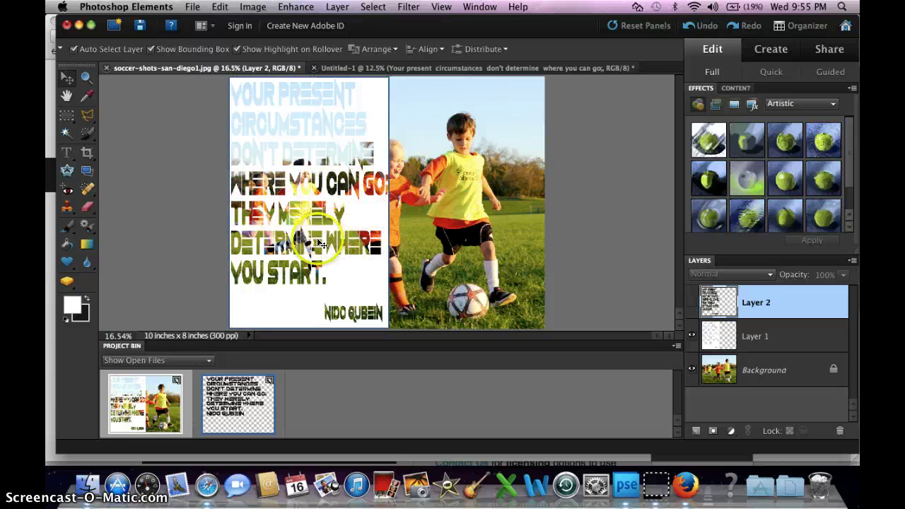
pyautogui.click(325, 202)
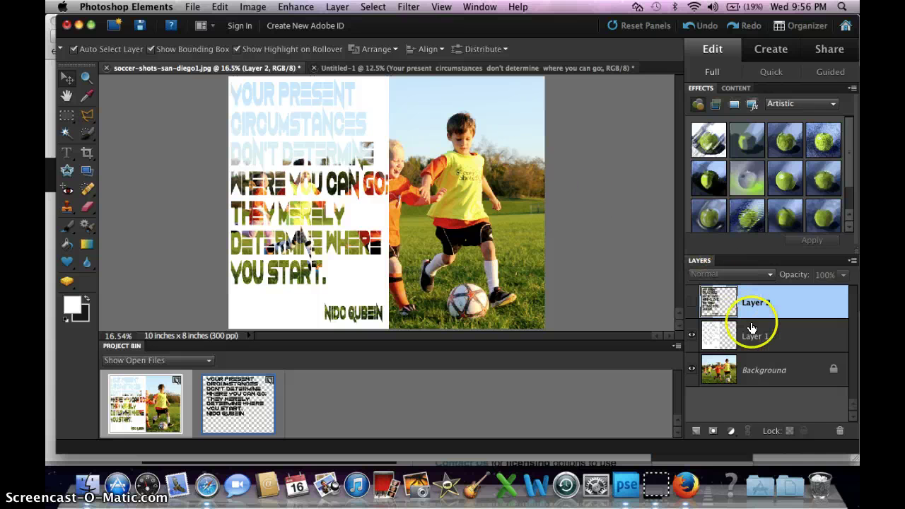
# Step: Open the Hue/Saturation adjustment for Layer 1 and place its dialog clear of the text
pyautogui.click(764, 340)
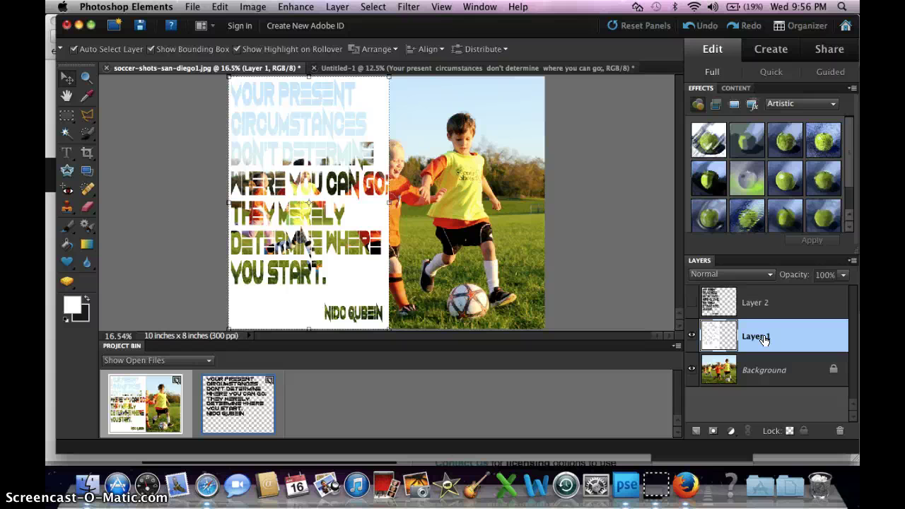
pyautogui.press('super+u')
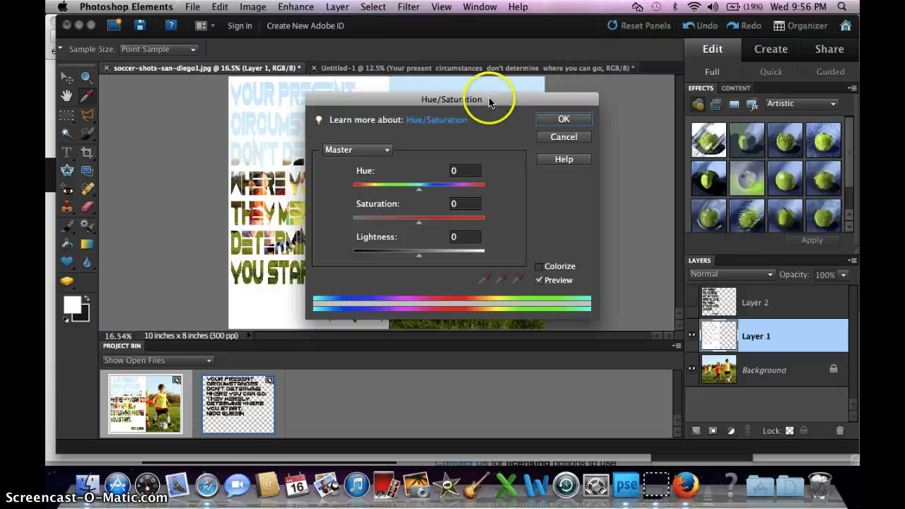
pyautogui.moveTo(491, 99); pyautogui.dragTo(663, 84)
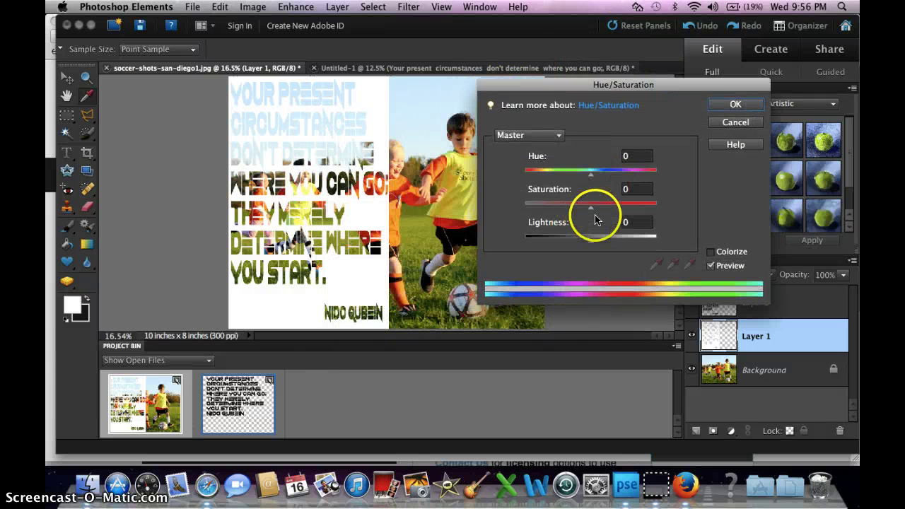
# Step: Try to recolor Layer 1 without Colorize, using hue +51, saturation +66 and lightness -24
pyautogui.moveTo(592, 208); pyautogui.dragTo(650, 212)
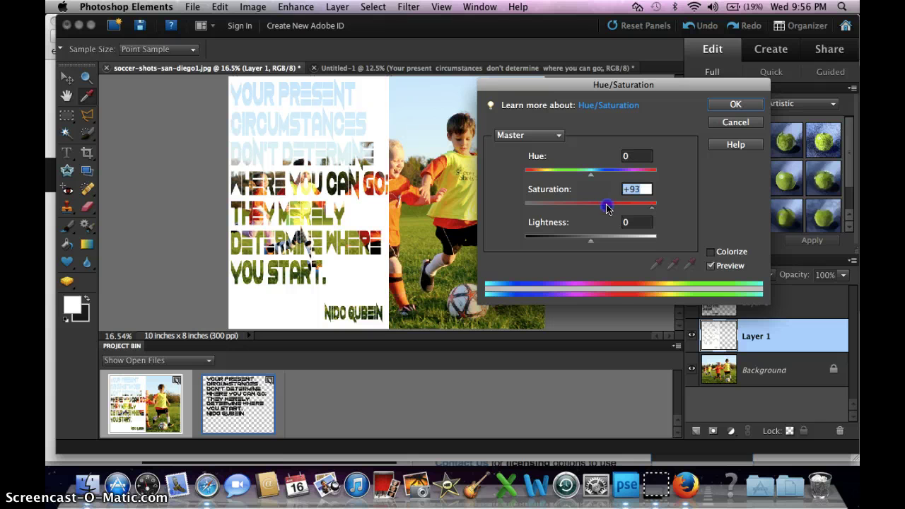
pyautogui.moveTo(601, 179); pyautogui.dragTo(599, 178)
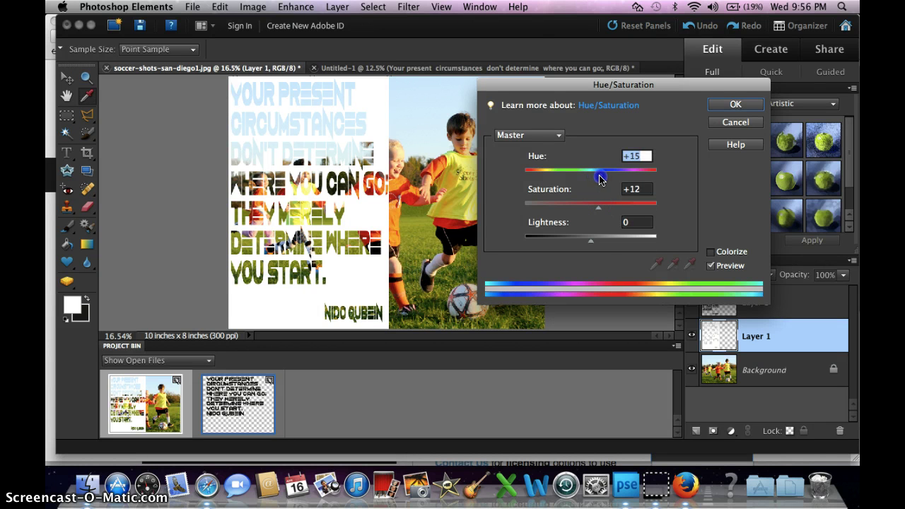
pyautogui.moveTo(589, 242); pyautogui.dragTo(563, 245)
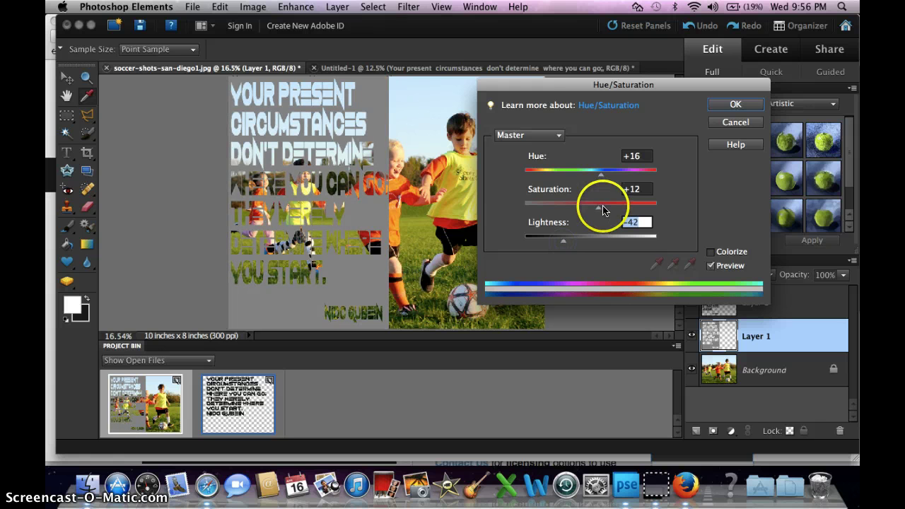
pyautogui.moveTo(598, 211); pyautogui.dragTo(620, 210)
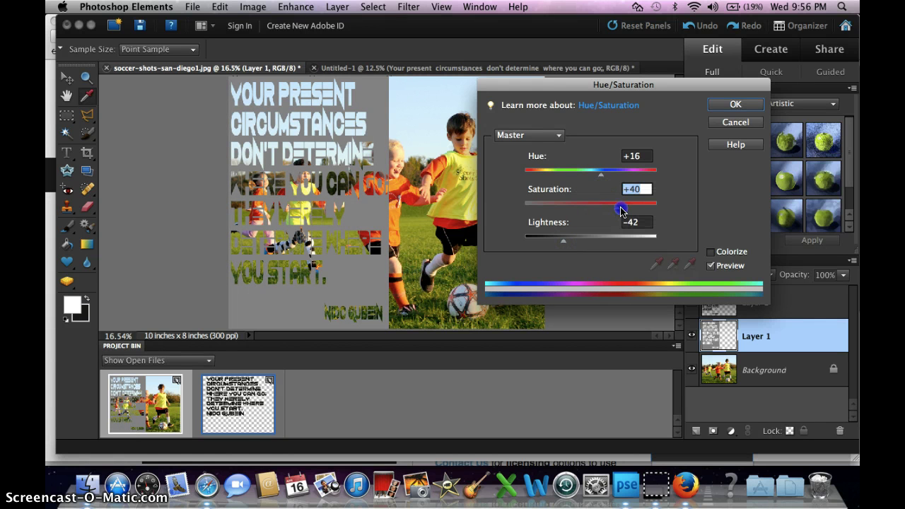
pyautogui.click(599, 180)
pyautogui.moveTo(600, 179)
pyautogui.mouseDown()
pyautogui.moveTo(632, 177)
pyautogui.moveTo(580, 178)
pyautogui.moveTo(608, 180)
pyautogui.mouseUp()
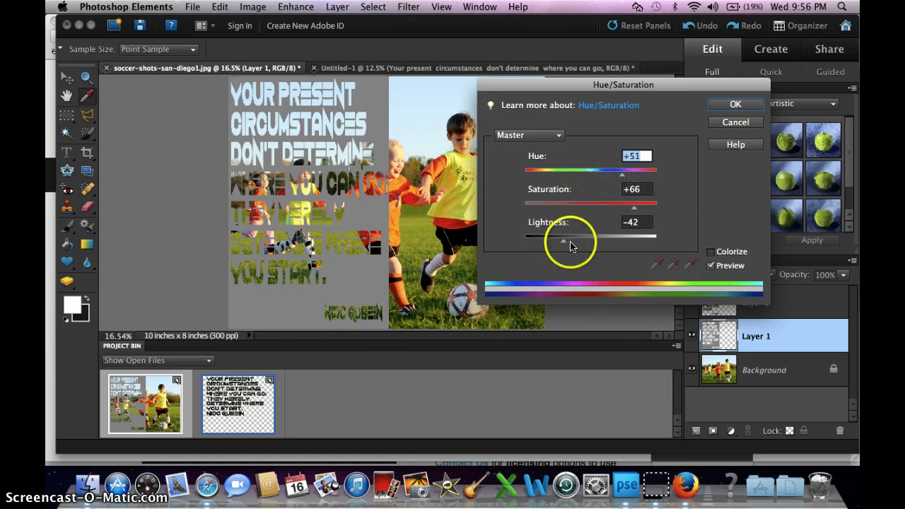
pyautogui.moveTo(568, 242); pyautogui.dragTo(574, 245)
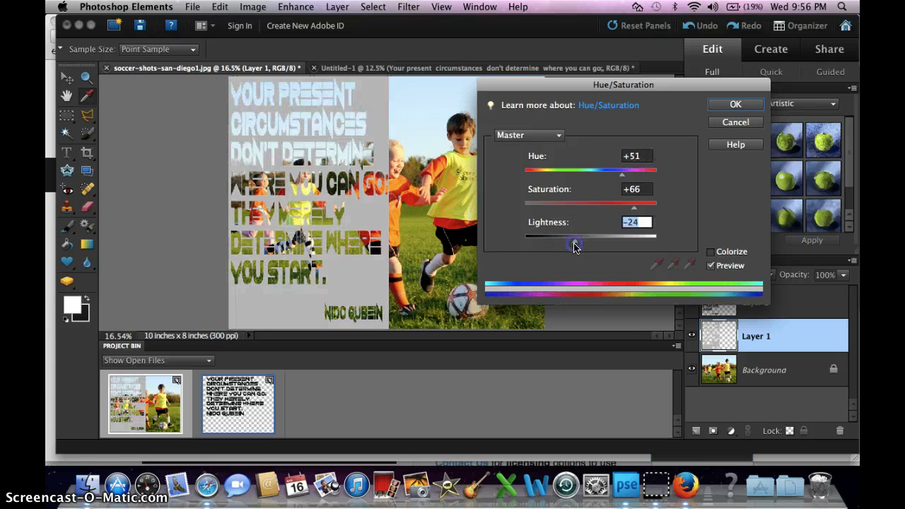
# Step: Enable Colorize for Layer 1 and set hue 311, saturation 83 and lightness -36
pyautogui.click(710, 252)
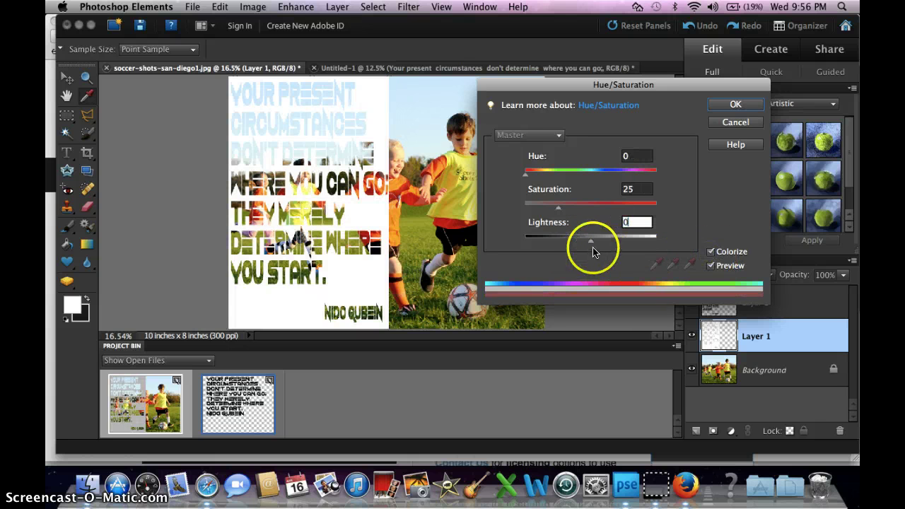
pyautogui.moveTo(592, 242); pyautogui.dragTo(568, 246)
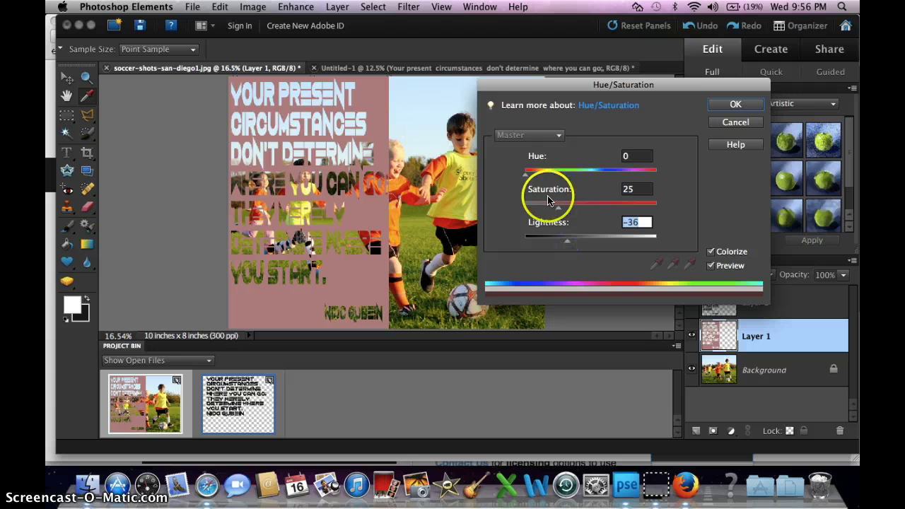
pyautogui.moveTo(526, 174); pyautogui.dragTo(616, 181)
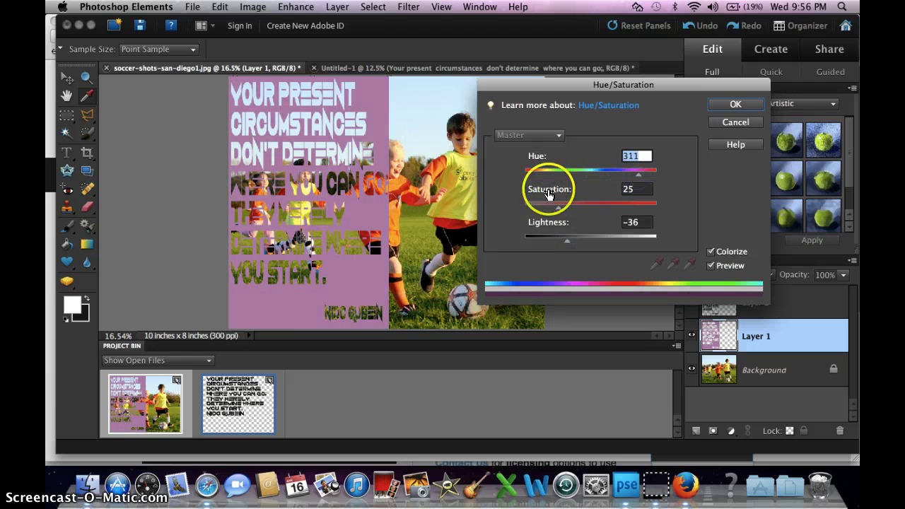
pyautogui.moveTo(558, 206); pyautogui.dragTo(642, 214)
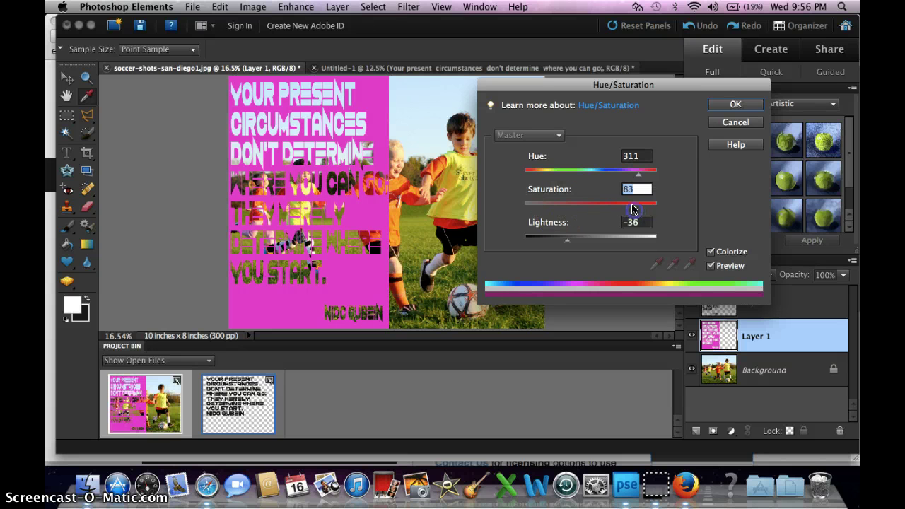
# Step: Shift Layer 1's color to purple with hue 273 and lightness about -46, and apply the adjustment
pyautogui.moveTo(639, 180)
pyautogui.mouseDown()
pyautogui.moveTo(652, 181)
pyautogui.moveTo(593, 183)
pyautogui.moveTo(626, 182)
pyautogui.mouseUp()
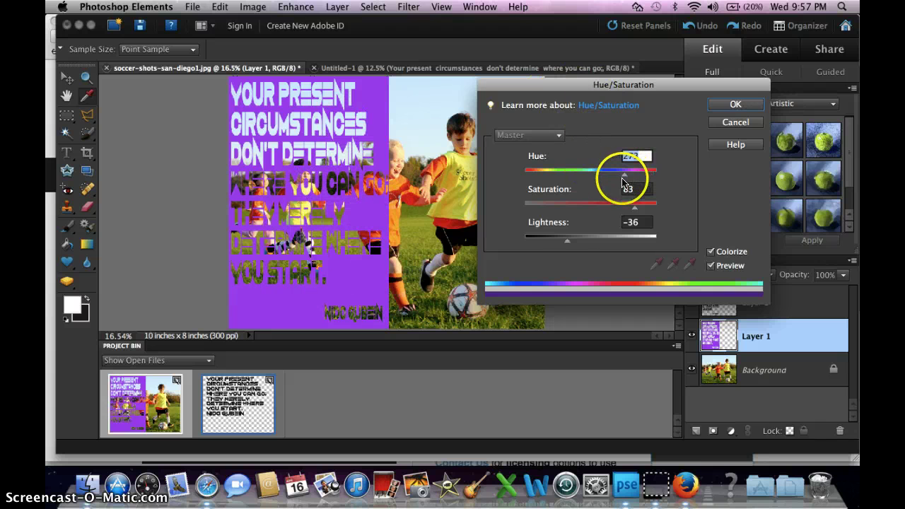
pyautogui.moveTo(567, 242); pyautogui.dragTo(499, 242)
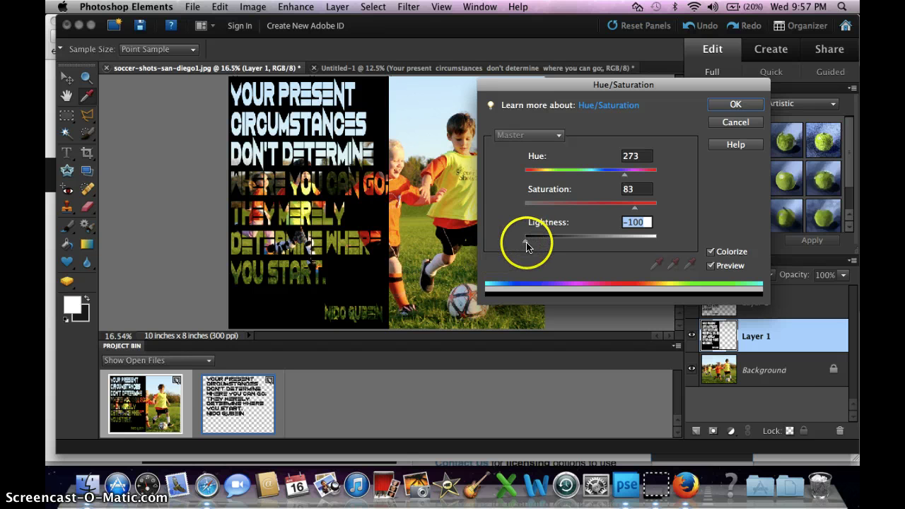
pyautogui.moveTo(526, 244); pyautogui.dragTo(565, 240)
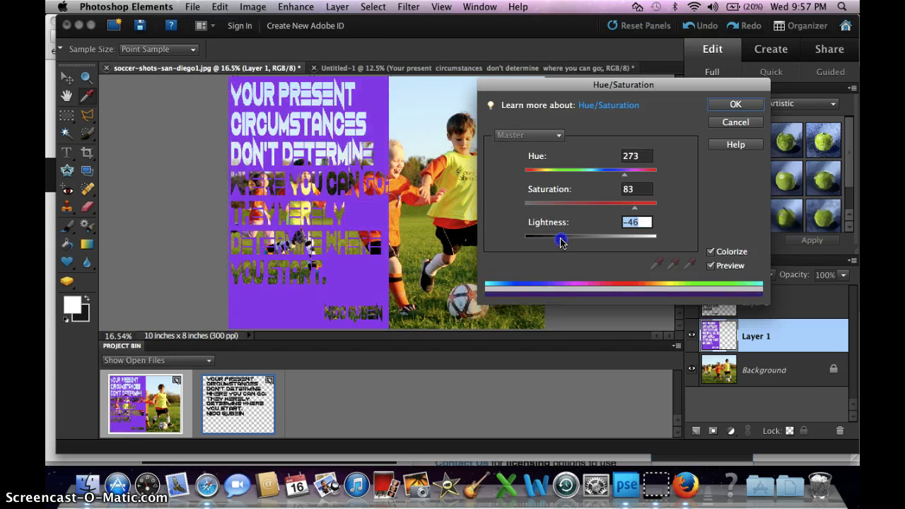
pyautogui.click(721, 104)
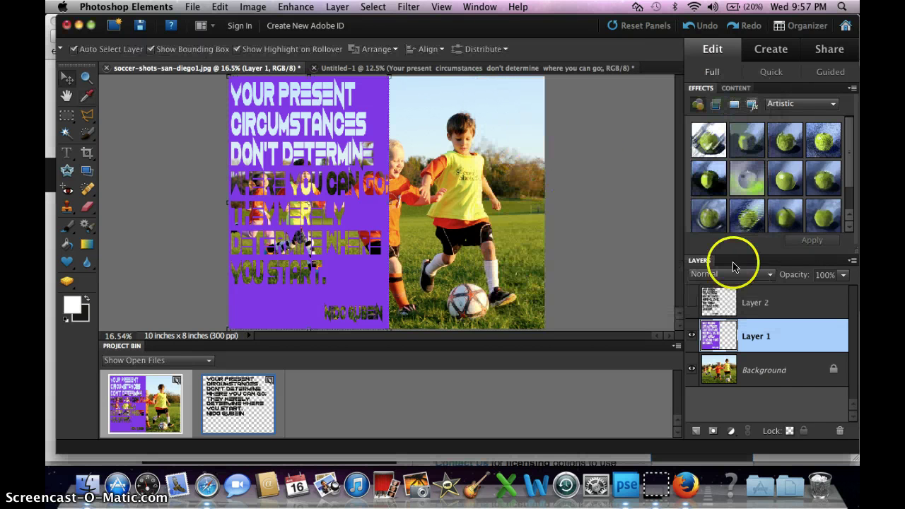
# Step: Open the Hue/Saturation adjustment for the Background layer, place its dialog clear of the photo's players and enable Colorize
pyautogui.click(782, 371)
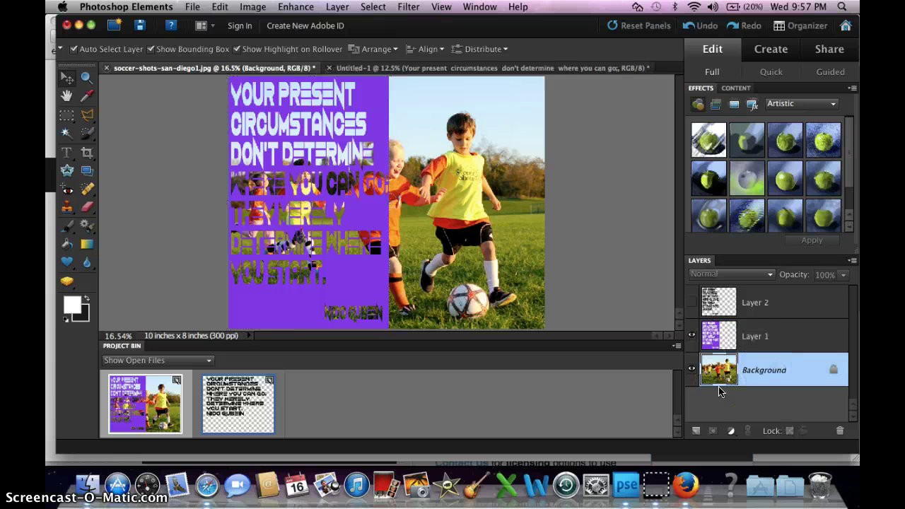
pyautogui.press('super+u')
pyautogui.click(603, 86)
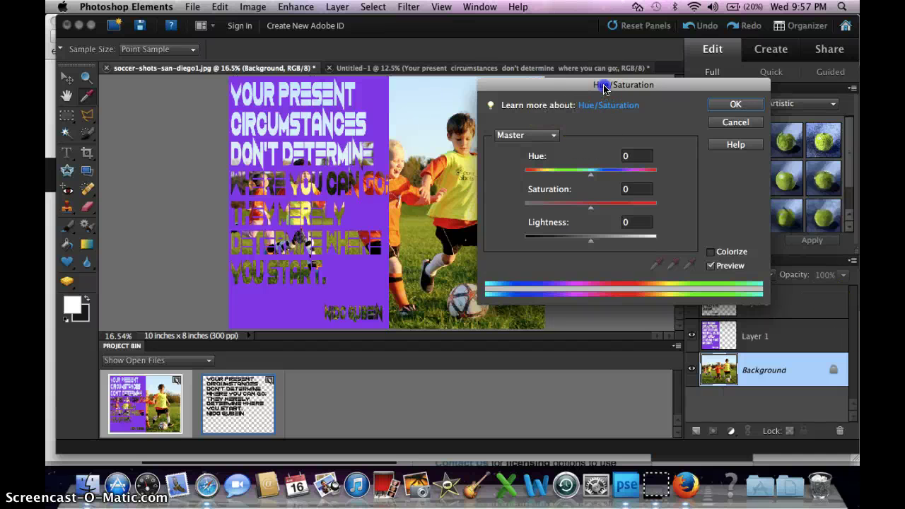
pyautogui.moveTo(603, 85); pyautogui.dragTo(649, 66)
pyautogui.click(758, 236)
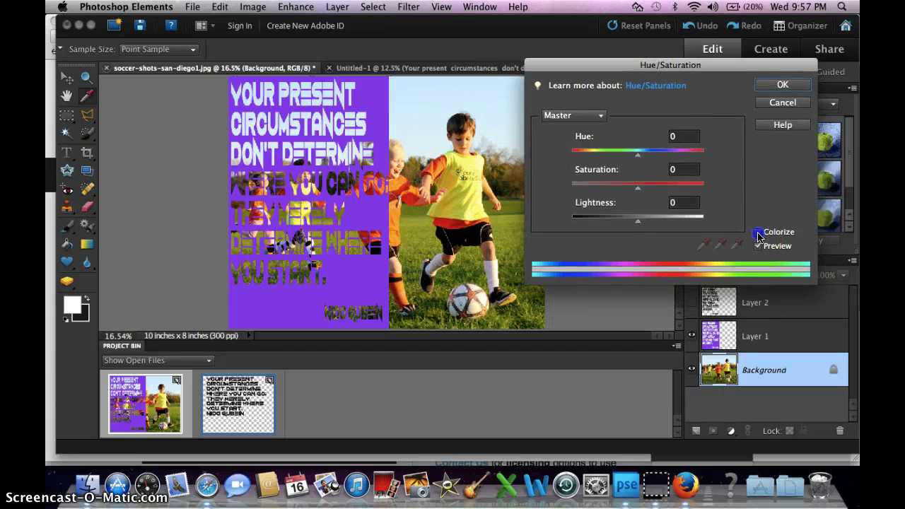
# Step: Try tinting the Background photo at saturation 63 with a purple hue and with green hue 164, and discard the adjustment
pyautogui.moveTo(606, 188); pyautogui.dragTo(655, 188)
pyautogui.moveTo(575, 156); pyautogui.dragTo(670, 161)
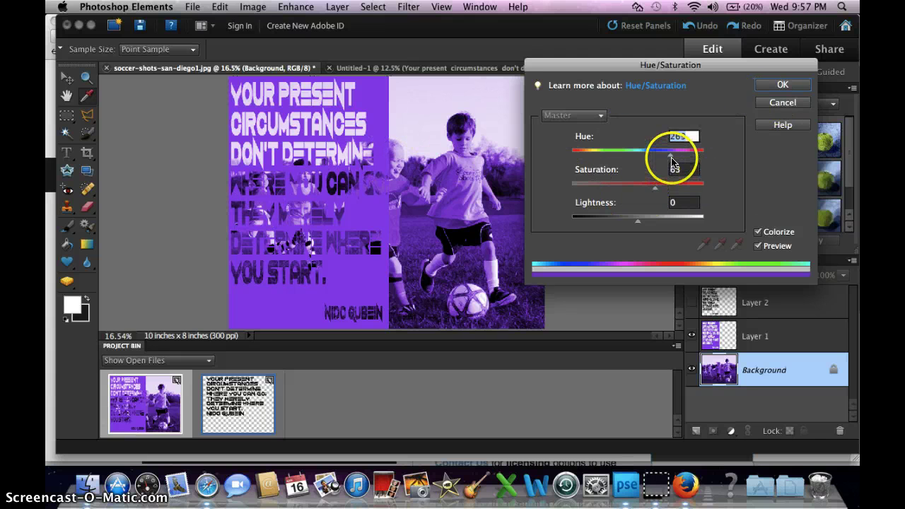
pyautogui.moveTo(672, 161); pyautogui.dragTo(626, 165)
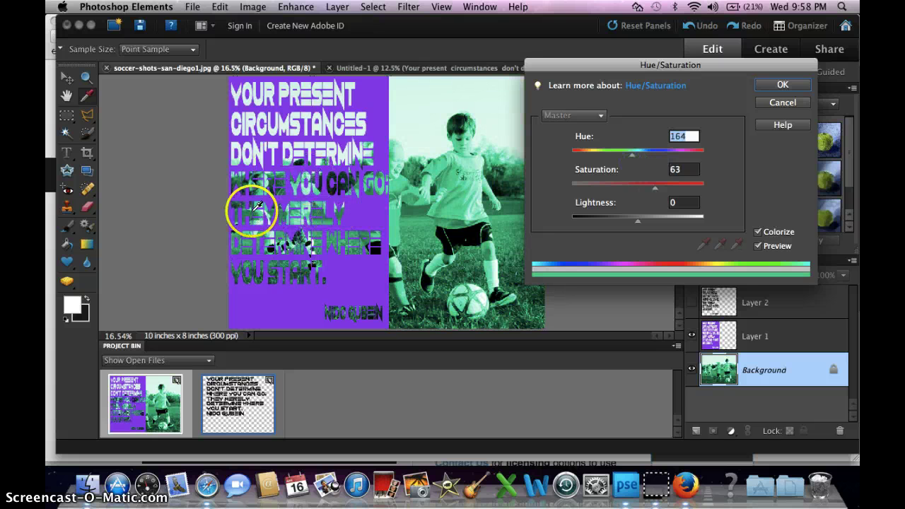
pyautogui.click(778, 104)
# Step: Undo the purple recolor of Layer 1 and reopen Hue/Saturation on that layer with Colorize enabled
pyautogui.click(698, 30)
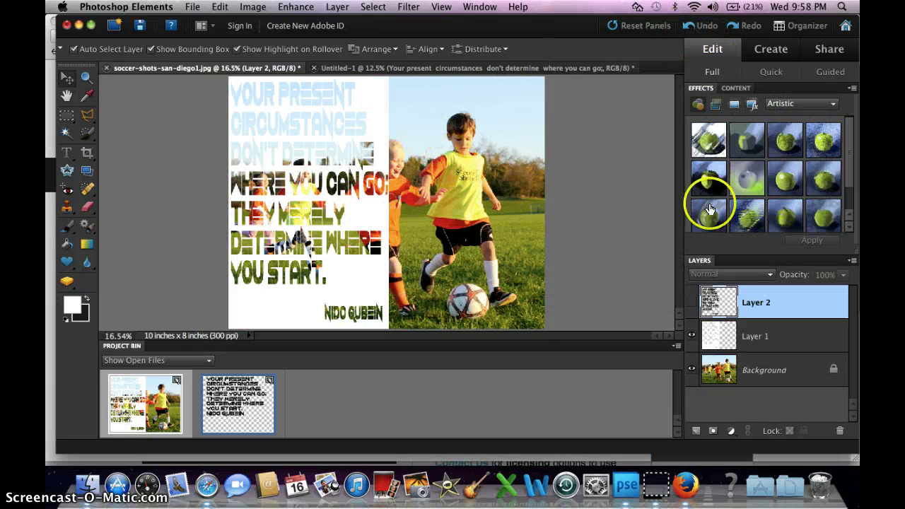
pyautogui.click(777, 346)
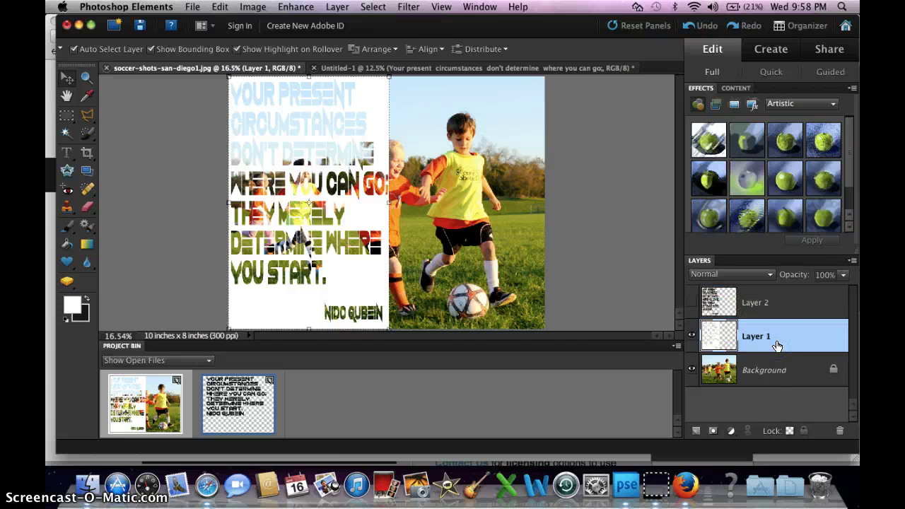
pyautogui.press('super+u')
pyautogui.moveTo(660, 228); pyautogui.dragTo(632, 224)
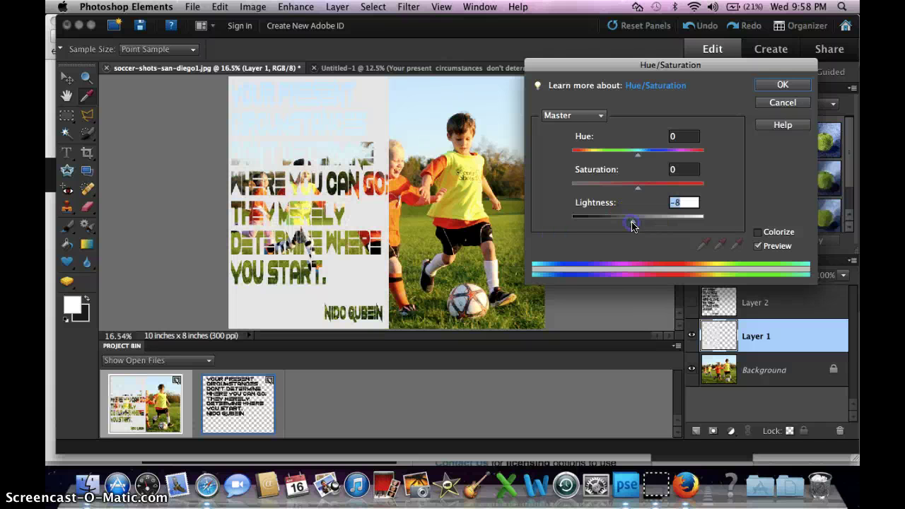
pyautogui.click(758, 233)
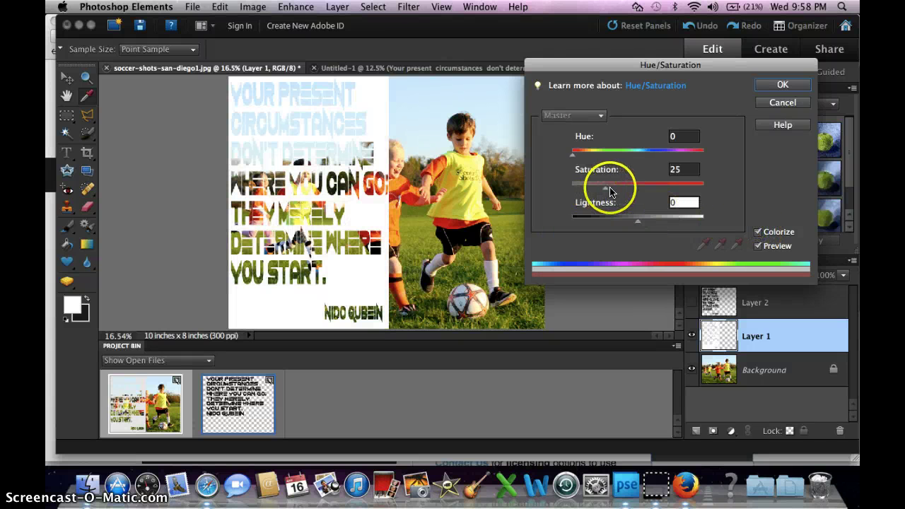
# Step: Colorize Layer 1 in blue-violet with saturation 87, lightness -33 and hue about 253
pyautogui.moveTo(611, 191); pyautogui.dragTo(681, 189)
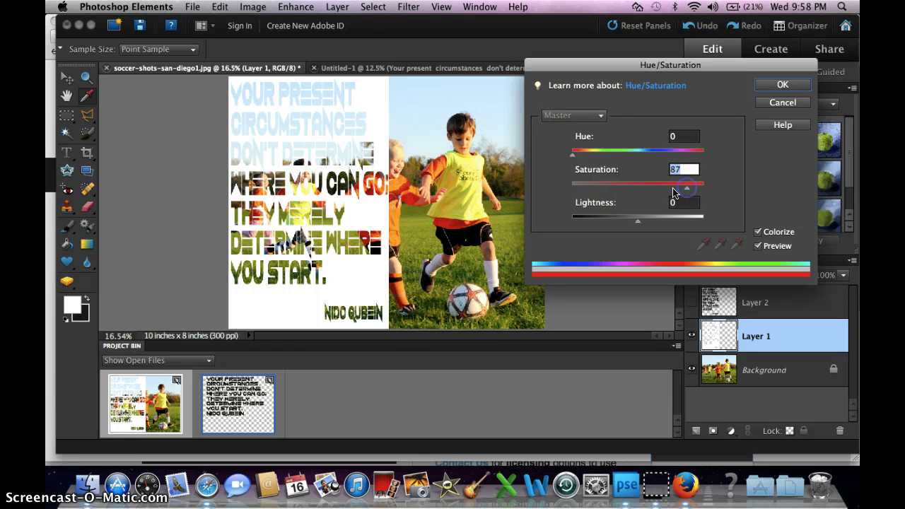
pyautogui.moveTo(639, 221); pyautogui.dragTo(616, 225)
pyautogui.moveTo(574, 154); pyautogui.dragTo(663, 153)
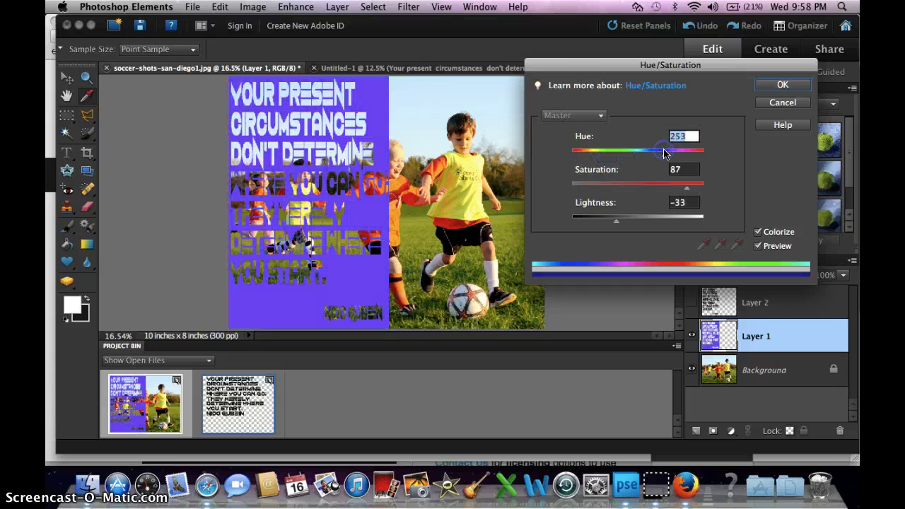